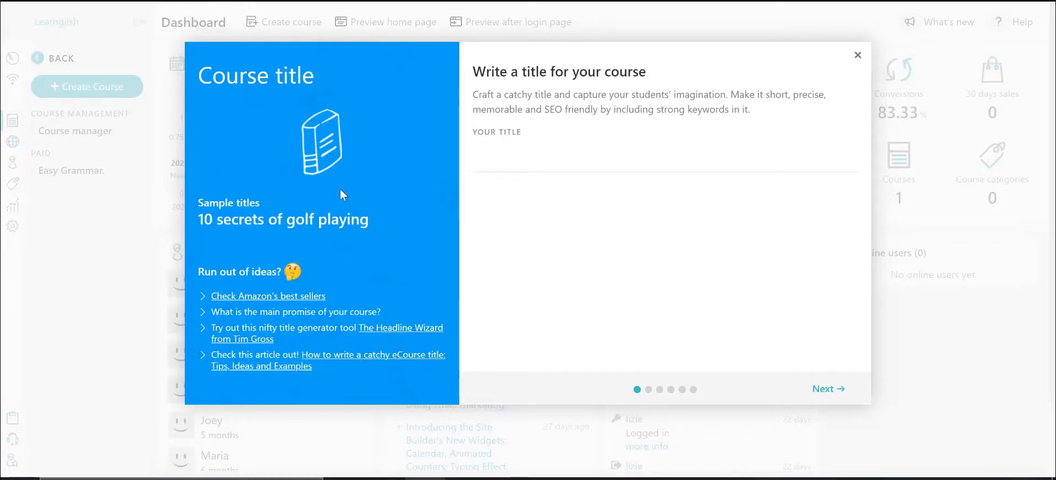
# Title the new course "Grammar" and continue to the course URL settings.
pyautogui.click(566, 166)
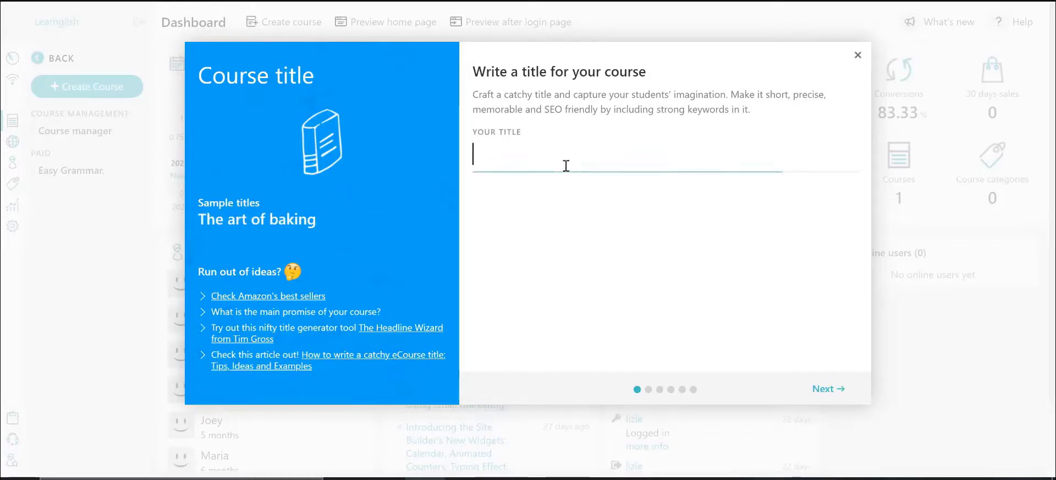
pyautogui.write('Grammar')
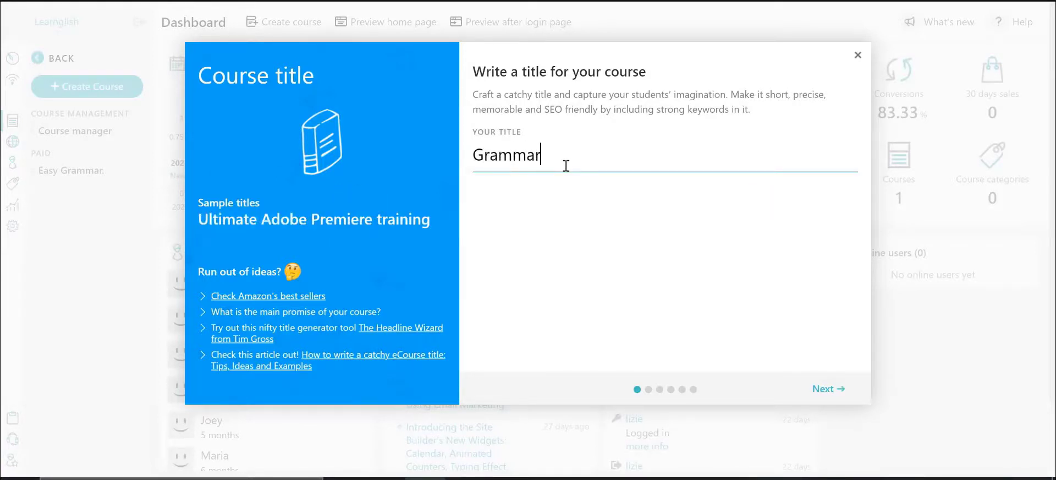
pyautogui.click(822, 388)
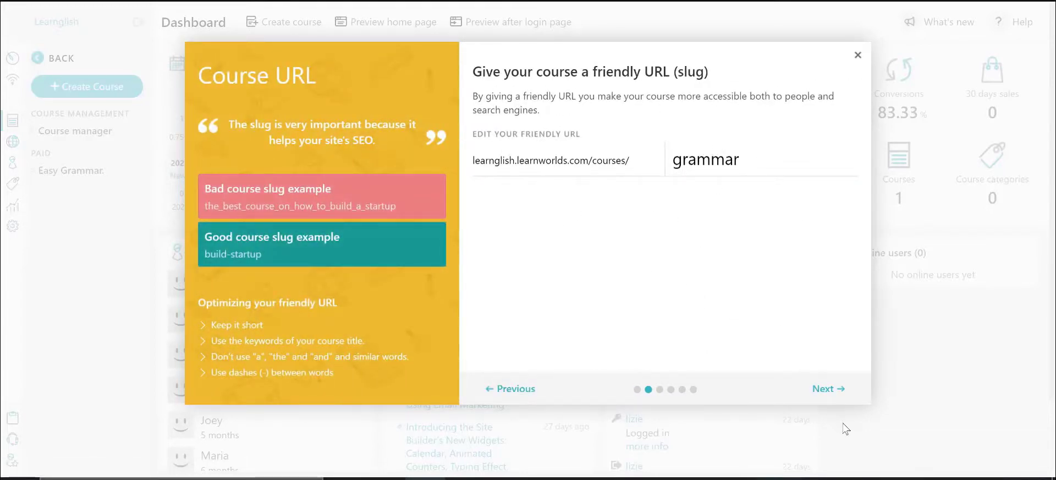
# Accept the suggested course slug "grammar" and set the course's access type to Free.
pyautogui.click(828, 391)
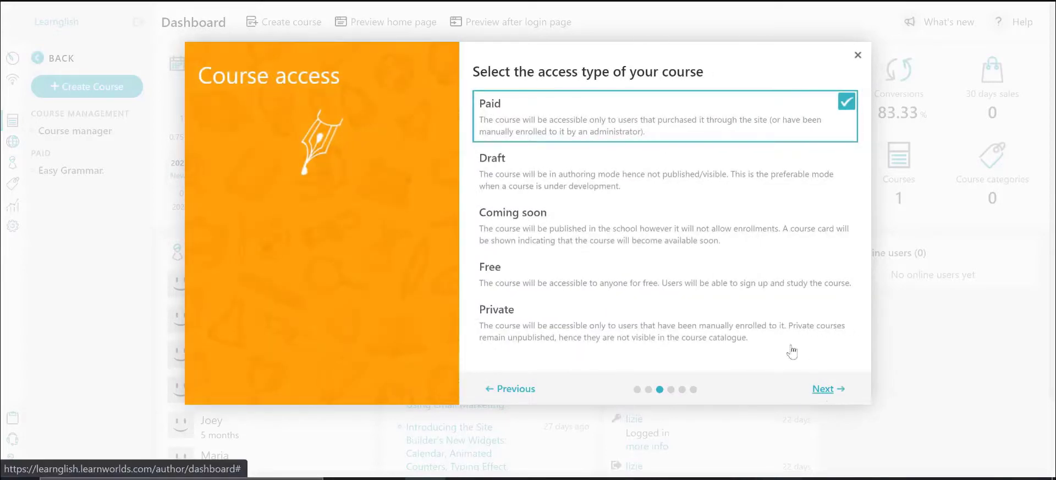
pyautogui.click(591, 268)
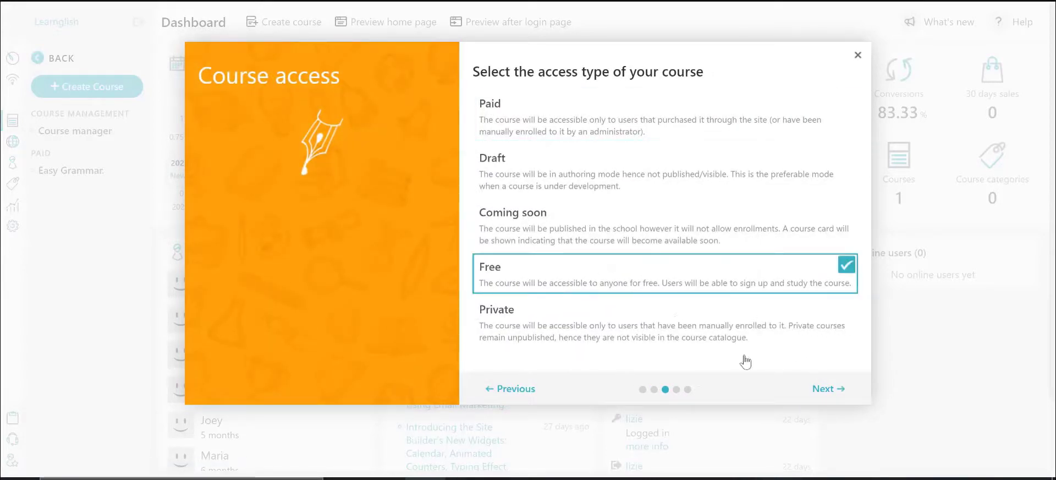
pyautogui.click(823, 390)
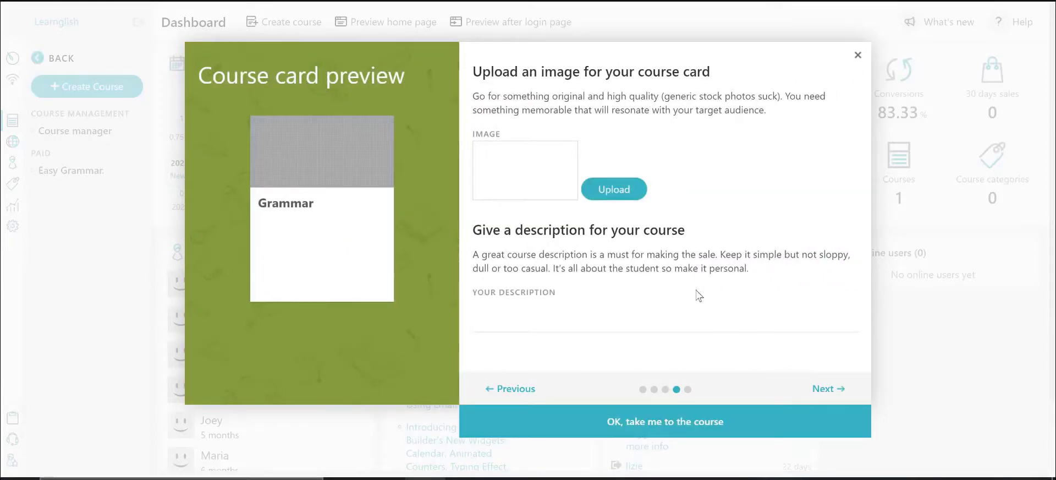
# Use the image library picture unsplash-XN4T2PVUUgk as the course card image and continue without a description.
pyautogui.click(595, 195)
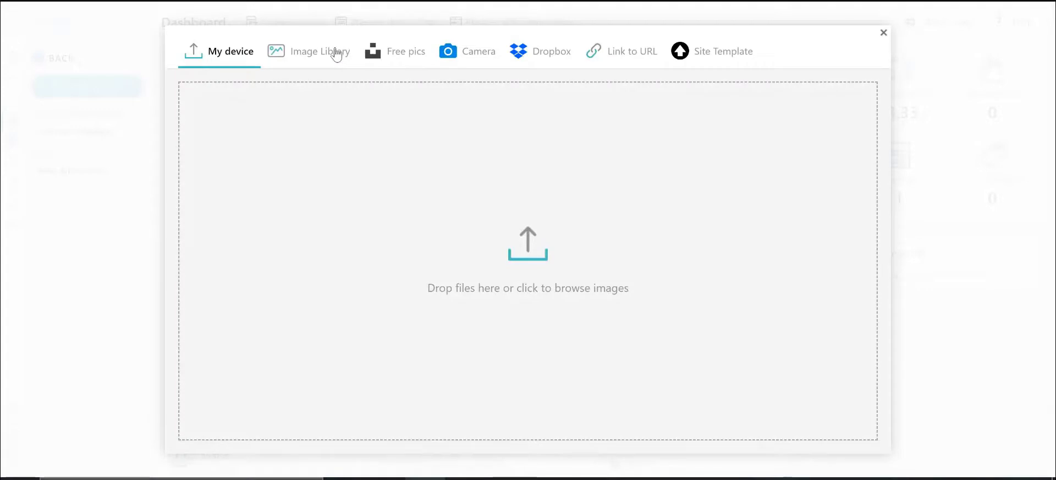
pyautogui.click(337, 51)
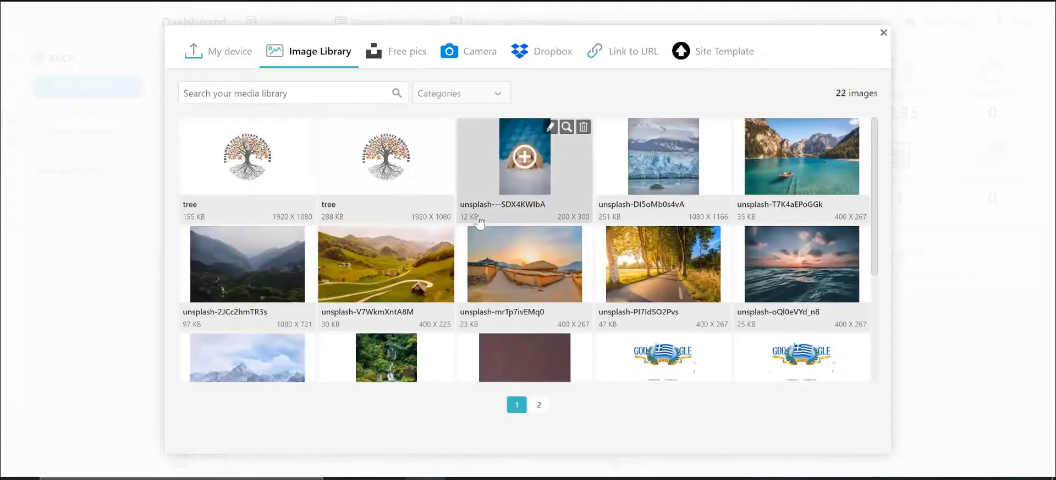
pyautogui.scroll(-3, 522, 264)
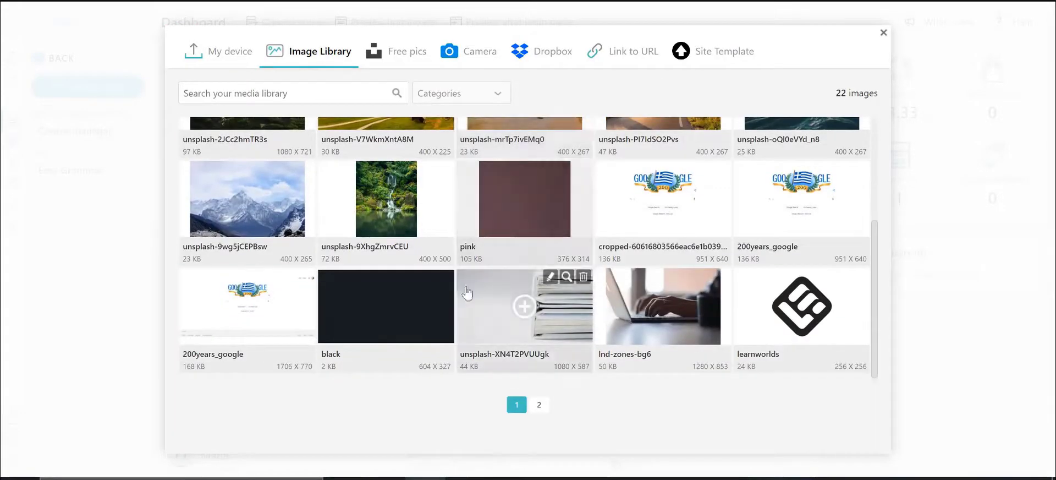
pyautogui.click(467, 292)
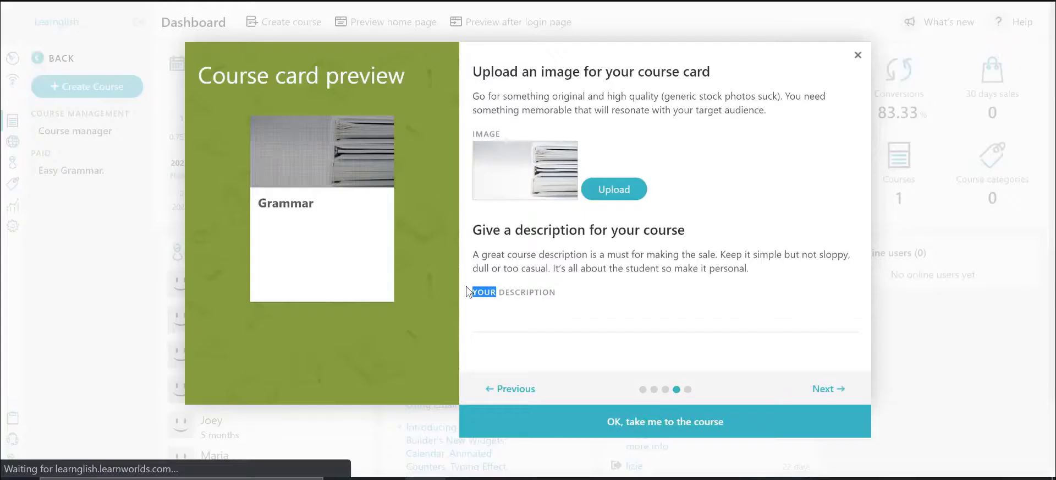
pyautogui.click(820, 390)
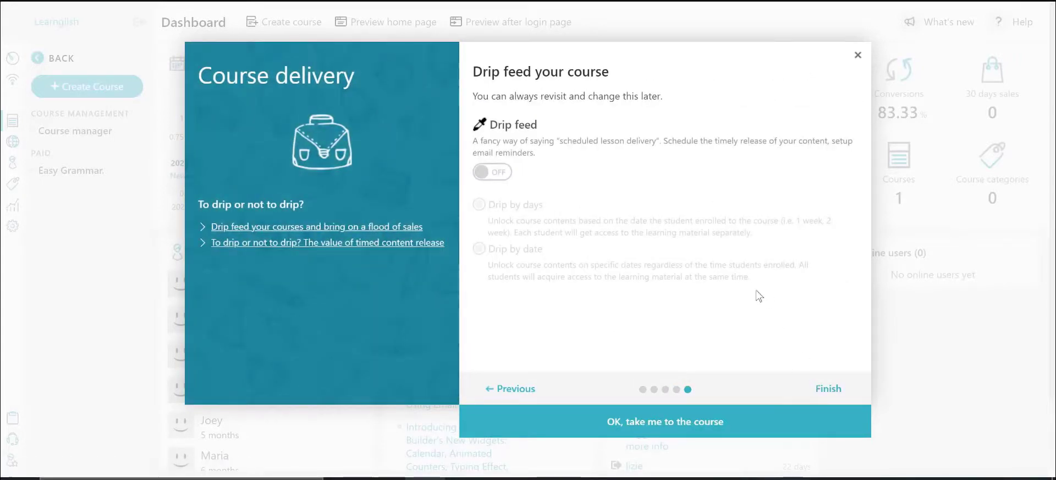
# Leave drip feed switched off and finish creating the course.
pyautogui.click(489, 172)
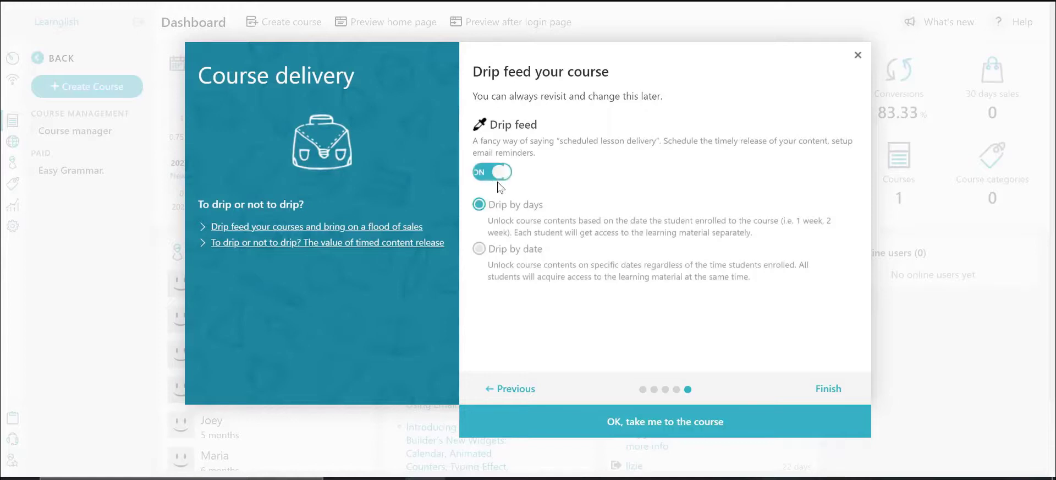
pyautogui.click(488, 171)
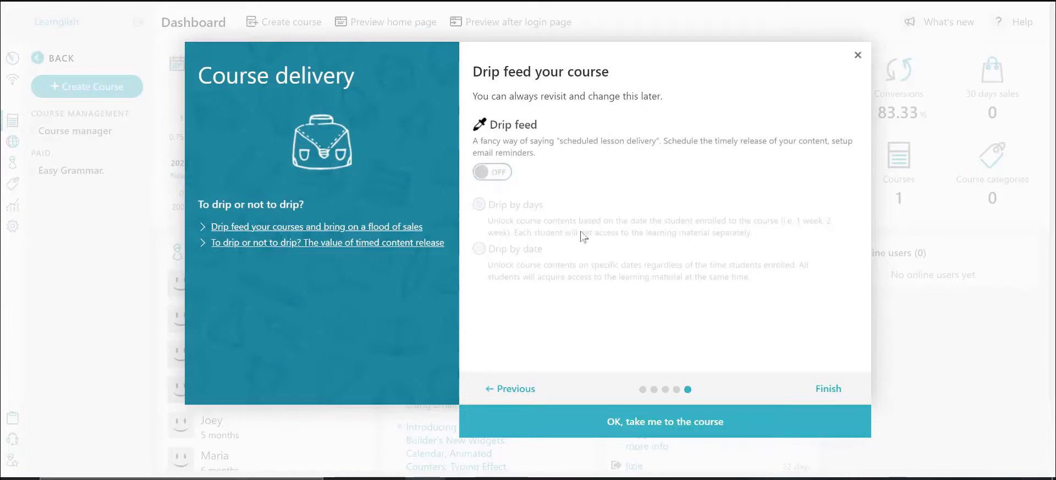
pyautogui.click(821, 389)
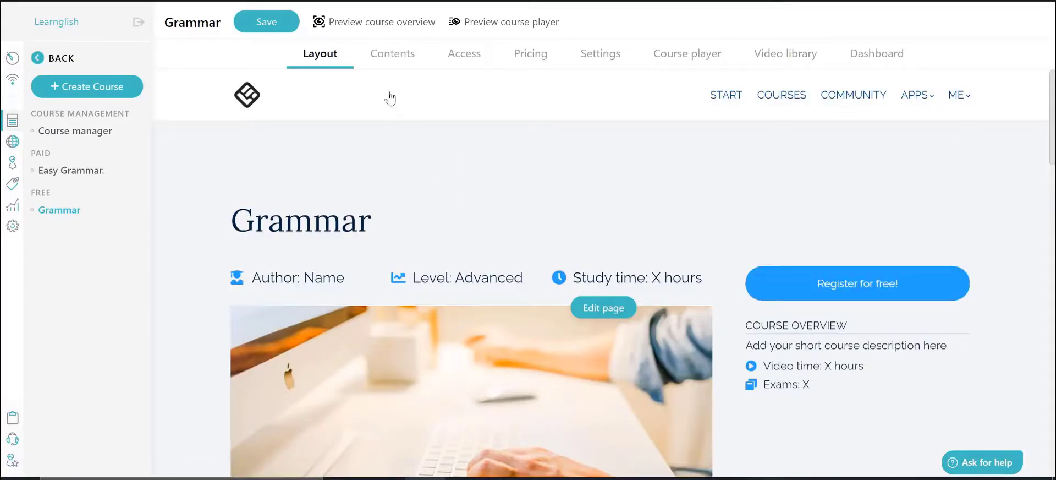
# Add a section titled "Intro" to the course contents with Free access and the description "Grammar rules".
pyautogui.click(395, 53)
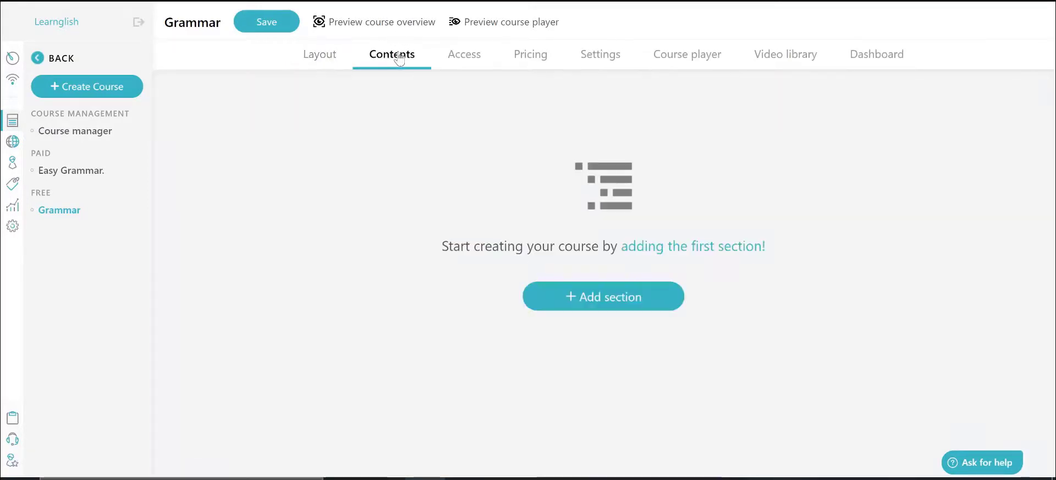
pyautogui.click(585, 309)
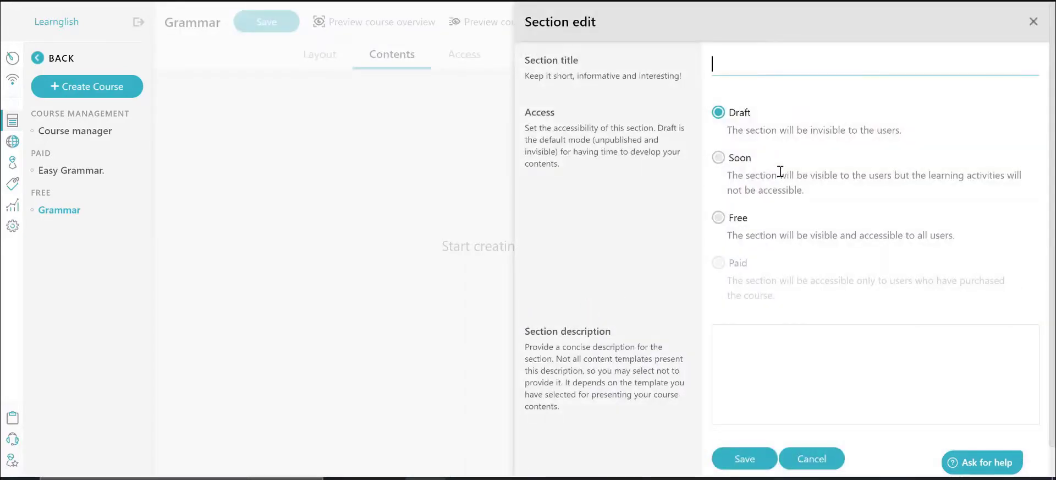
pyautogui.write('Intro')
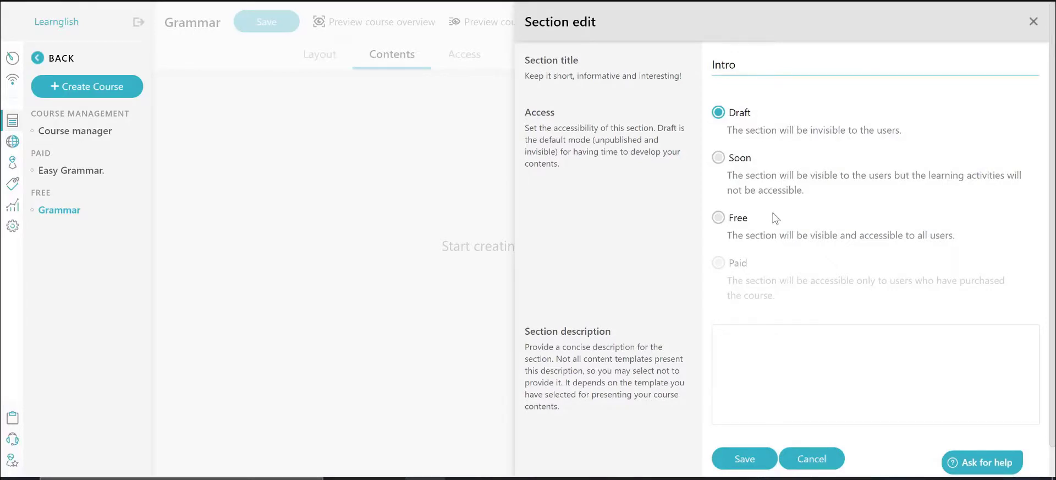
pyautogui.click(719, 218)
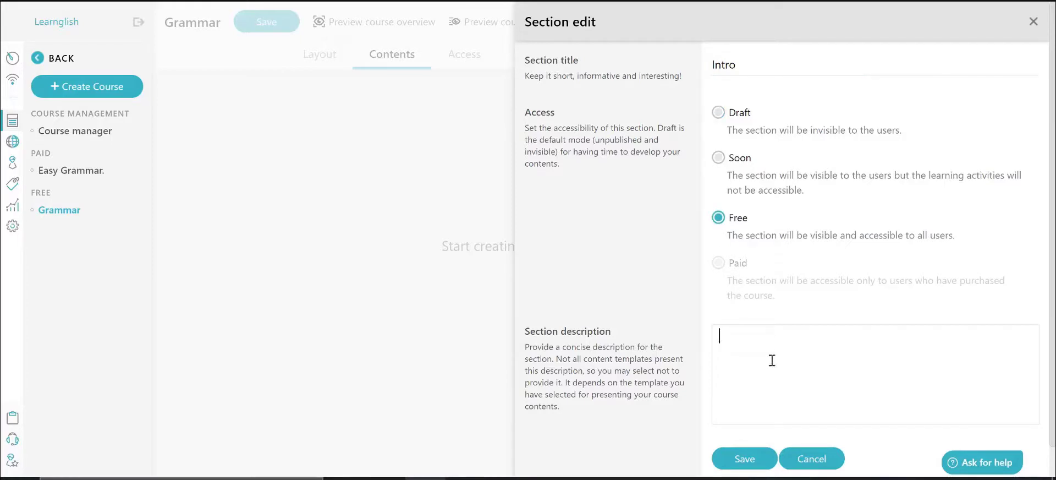
pyautogui.write('Gramma')
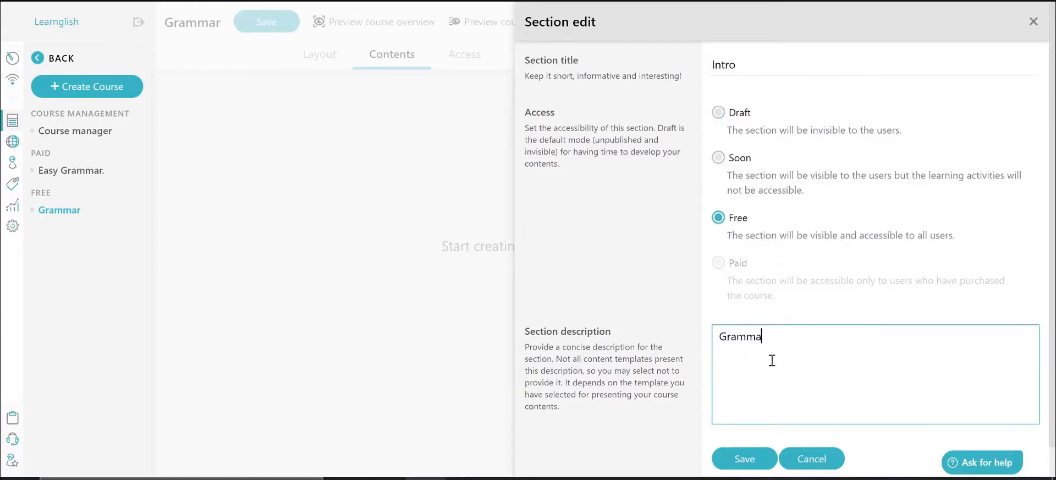
pyautogui.write('r rules')
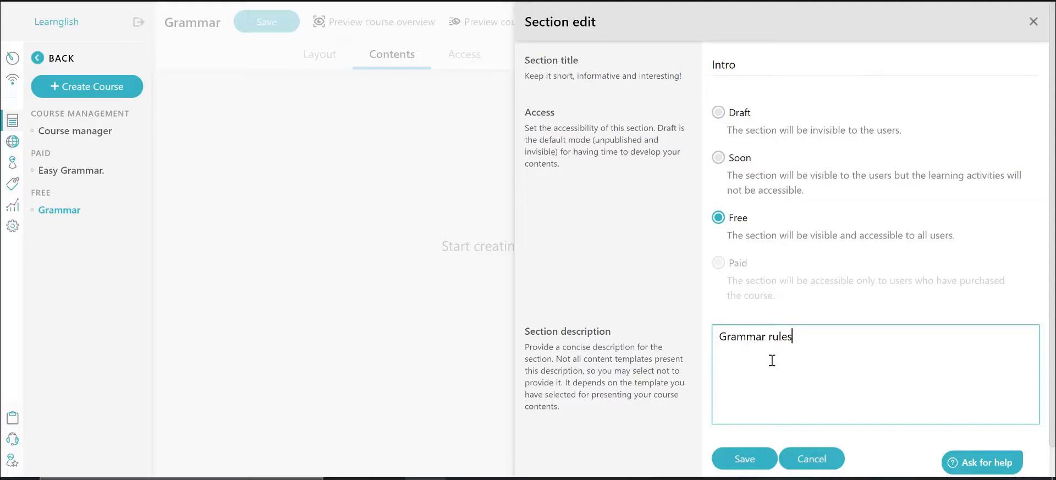
pyautogui.click(744, 459)
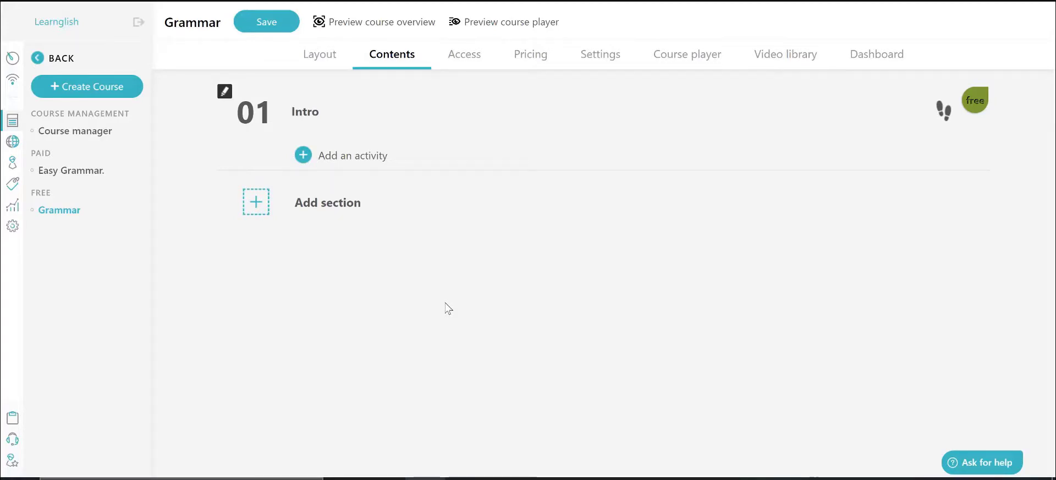
# Add an Ebook activity named "Notes" to the Intro section and save it.
pyautogui.click(344, 159)
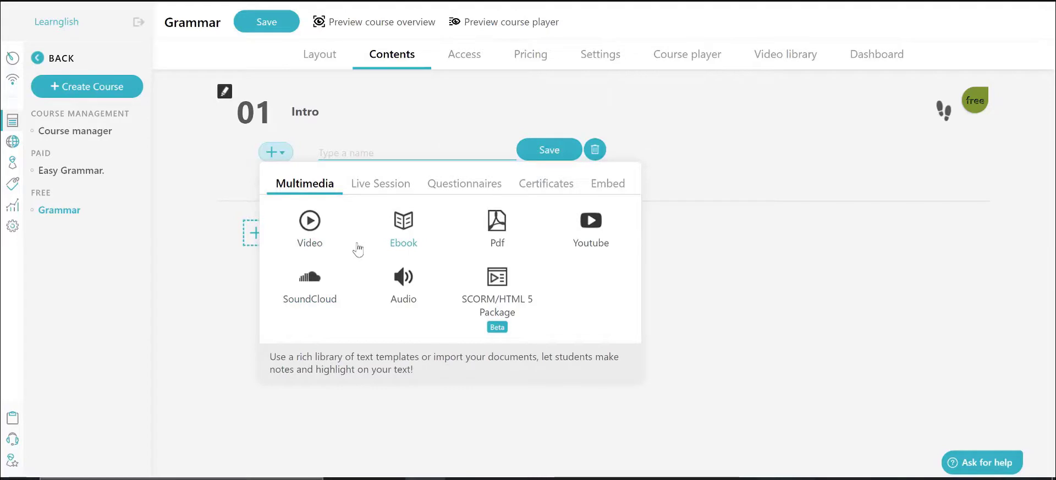
pyautogui.click(384, 187)
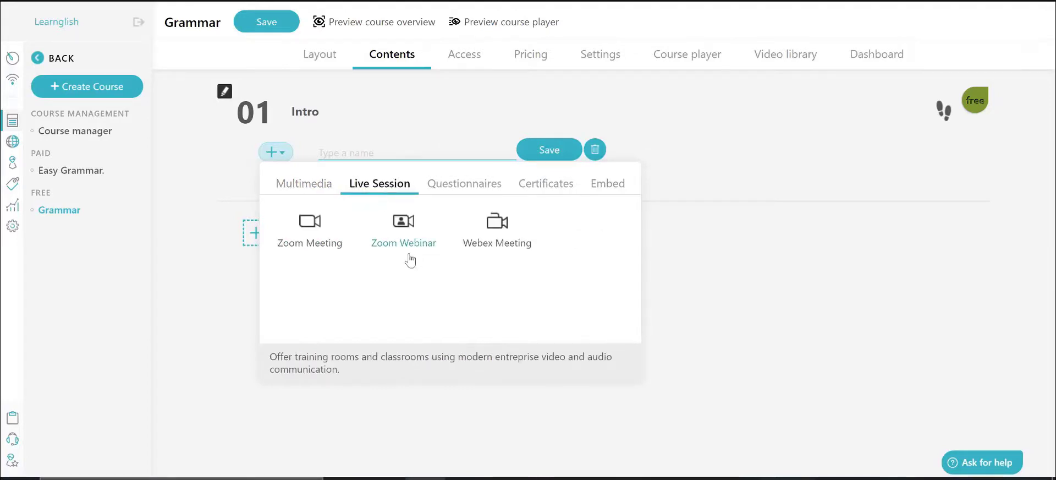
pyautogui.click(440, 187)
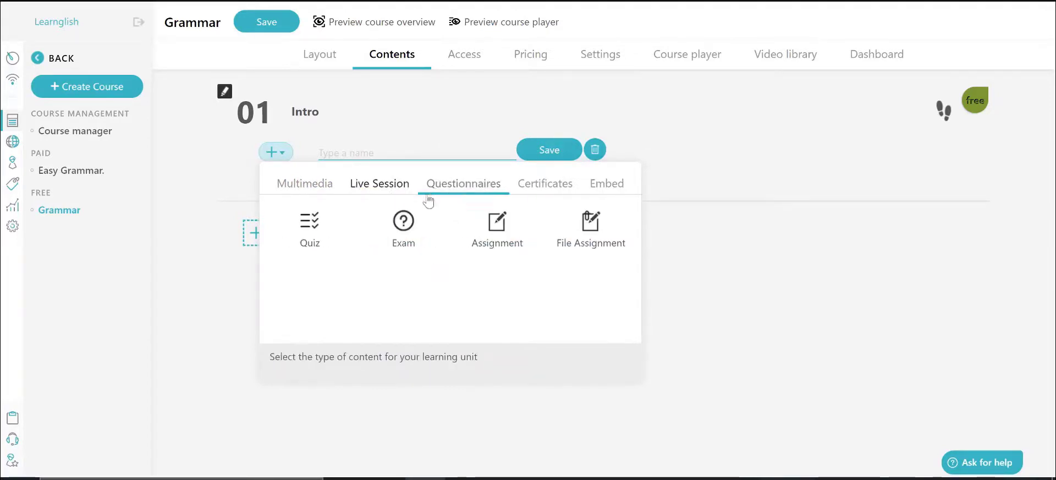
pyautogui.click(543, 183)
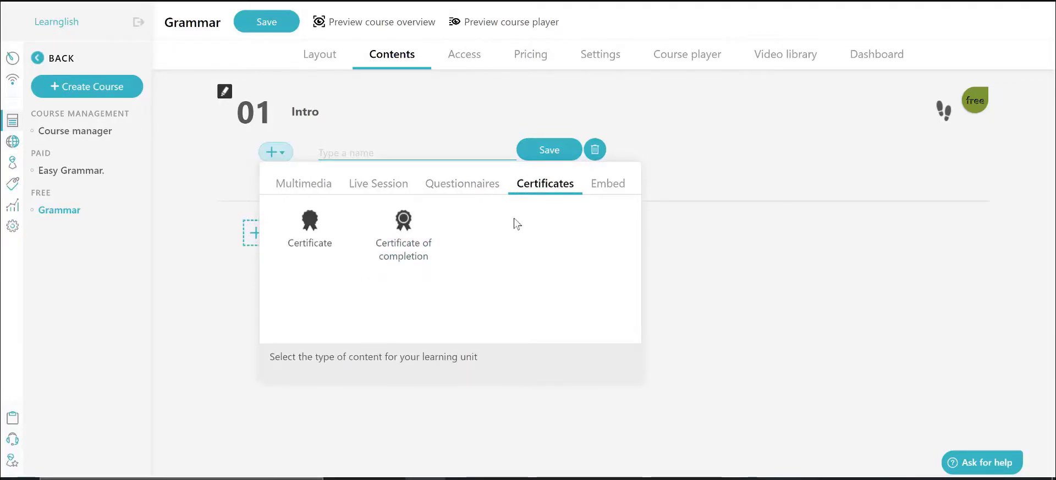
pyautogui.click(608, 186)
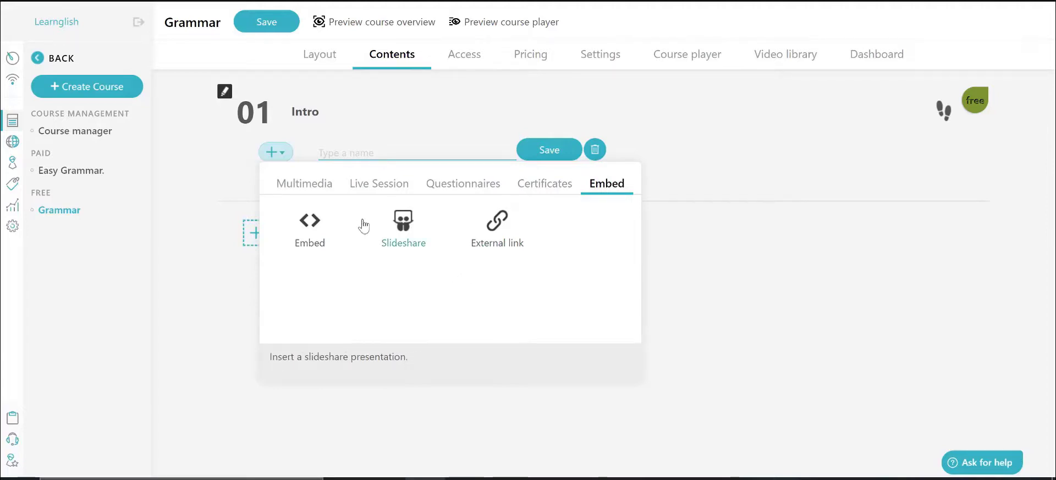
pyautogui.click(300, 183)
pyautogui.click(422, 238)
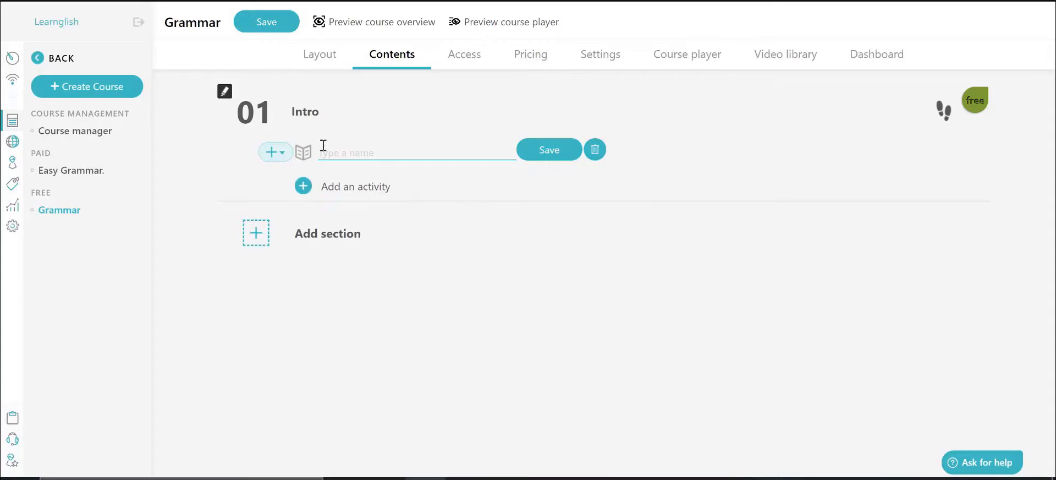
pyautogui.write('Notes')
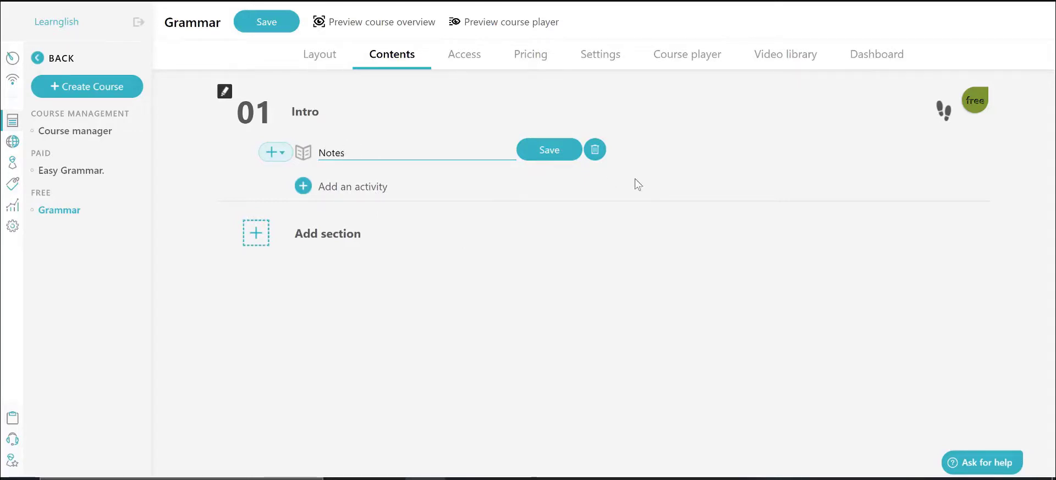
pyautogui.click(547, 150)
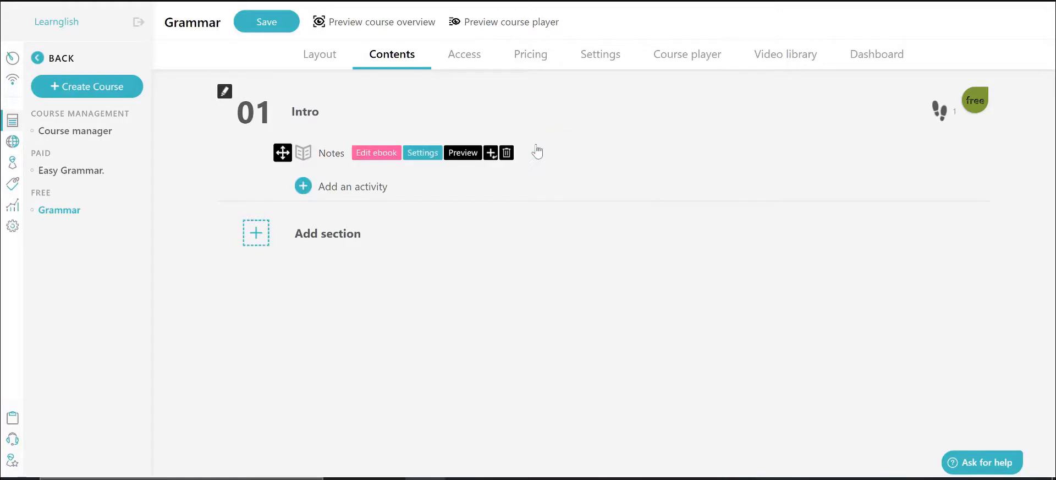
# Open the Notes ebook for editing, insert the Heading 2 block from the Headings elements, and save the ebook.
pyautogui.click(365, 157)
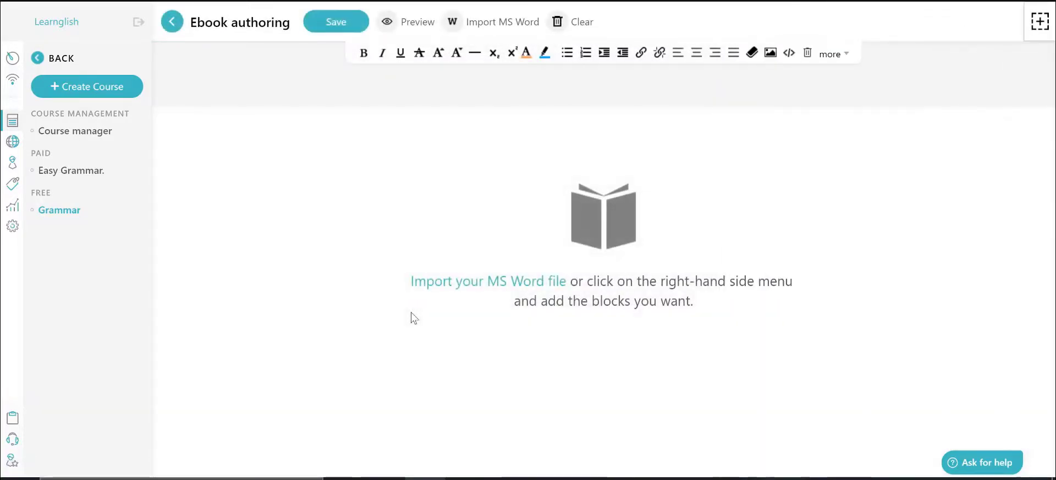
pyautogui.moveTo(1053, 73)
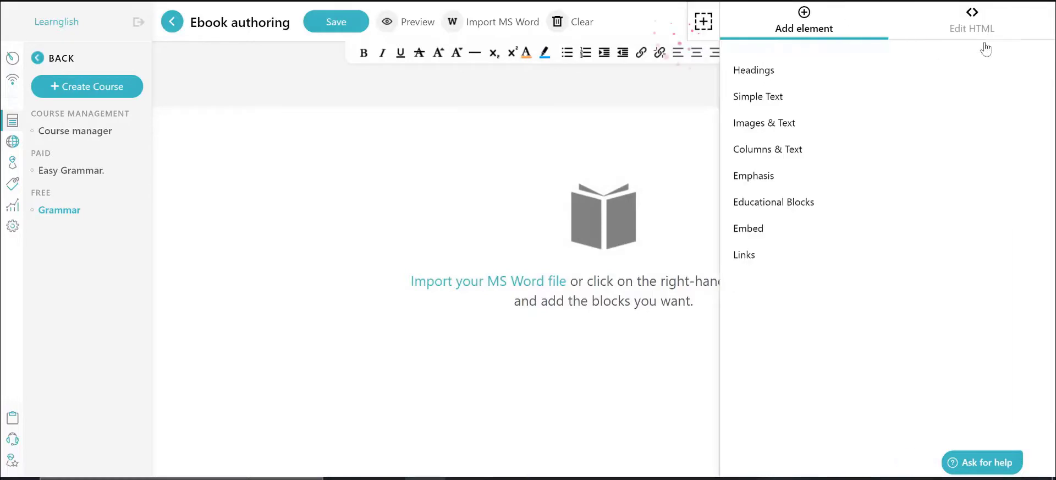
pyautogui.moveTo(925, 132)
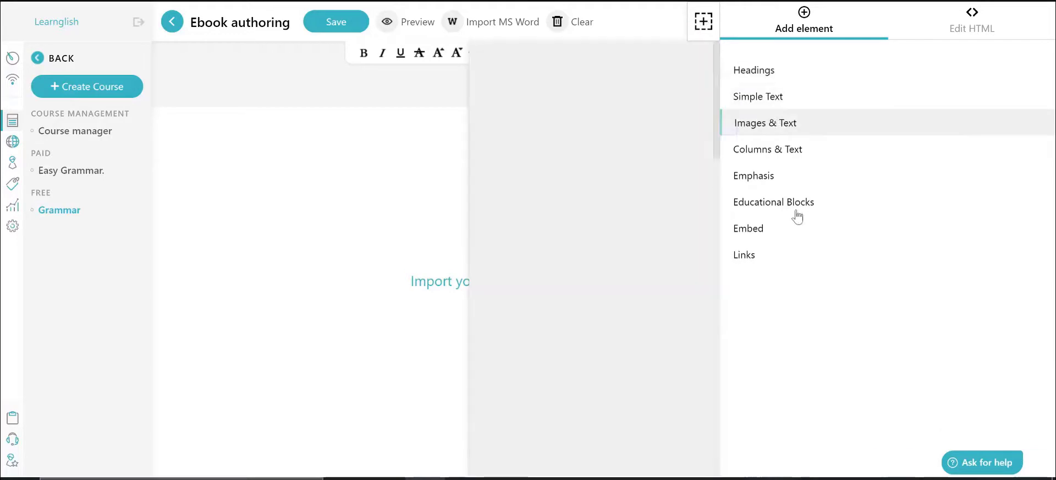
pyautogui.moveTo(750, 69)
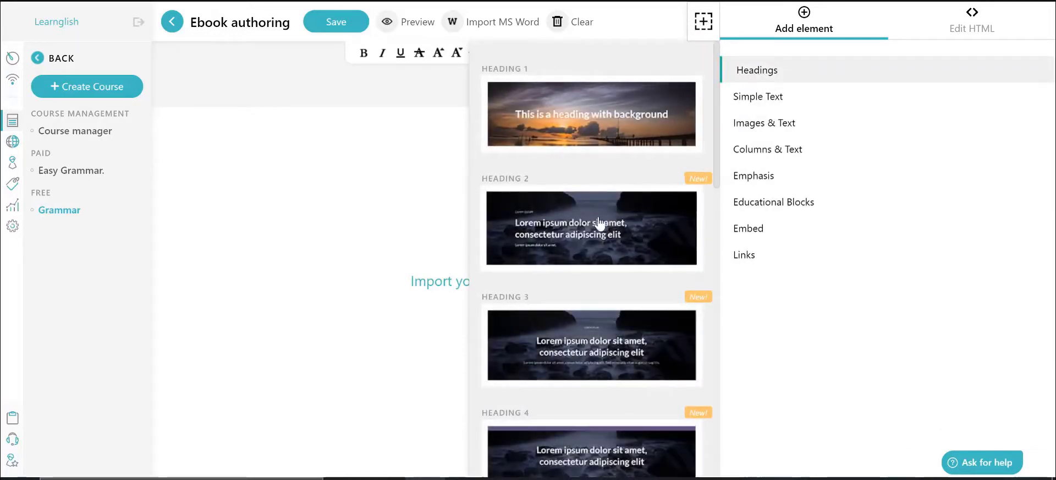
pyautogui.click(599, 225)
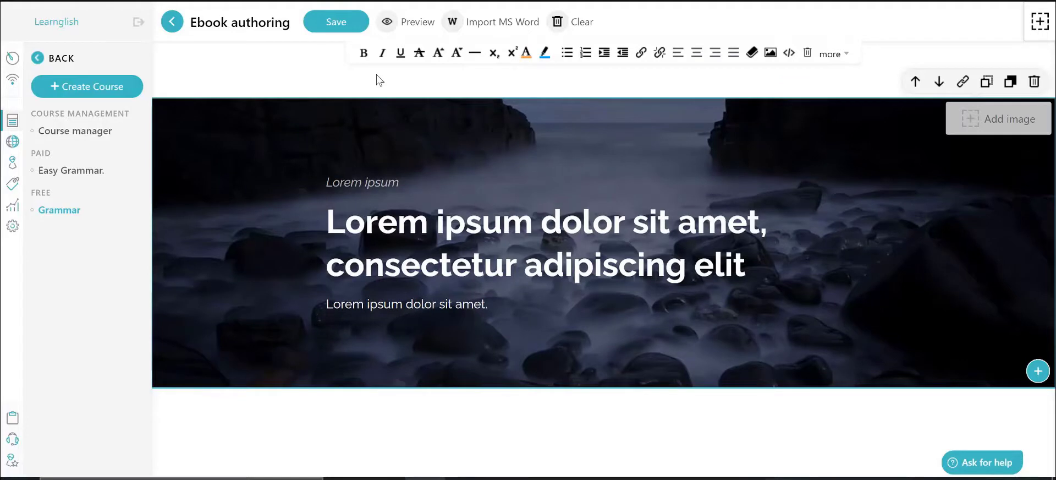
pyautogui.click(336, 22)
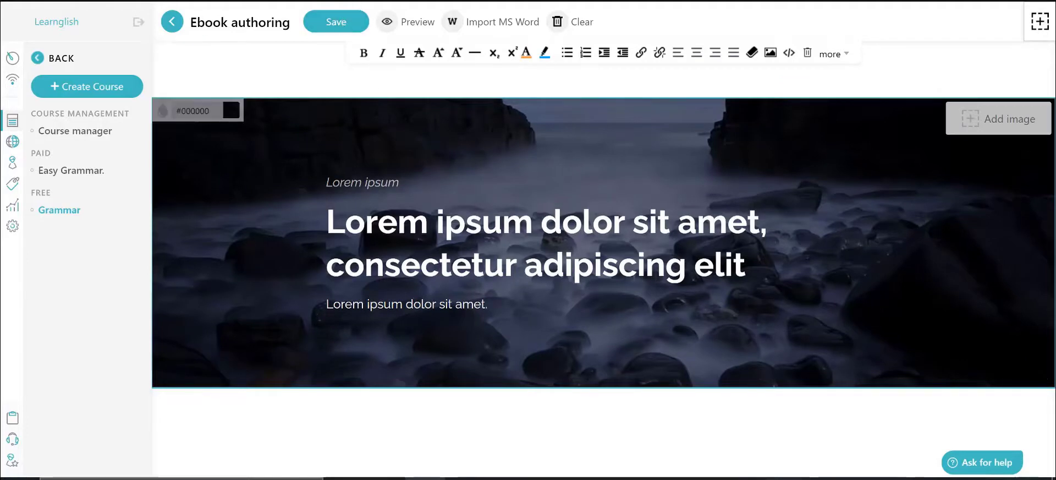
# Return to the course contents and add a Video activity named "Spoken English" to the Intro section, saving it.
pyautogui.click(172, 22)
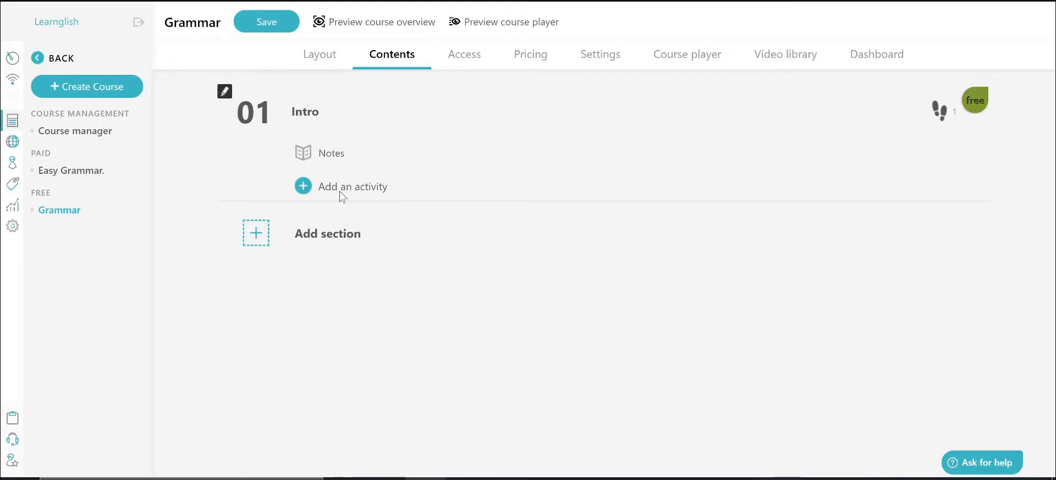
pyautogui.click(340, 190)
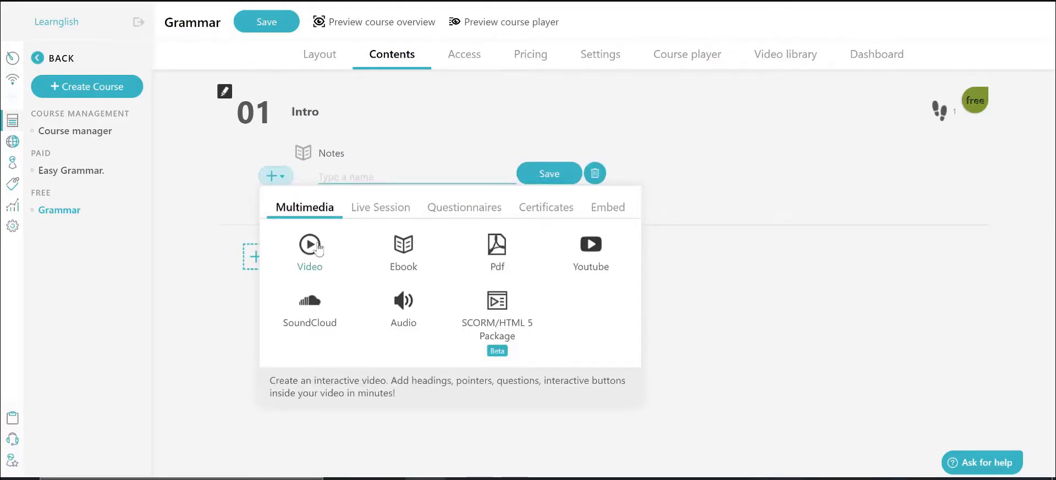
pyautogui.click(310, 262)
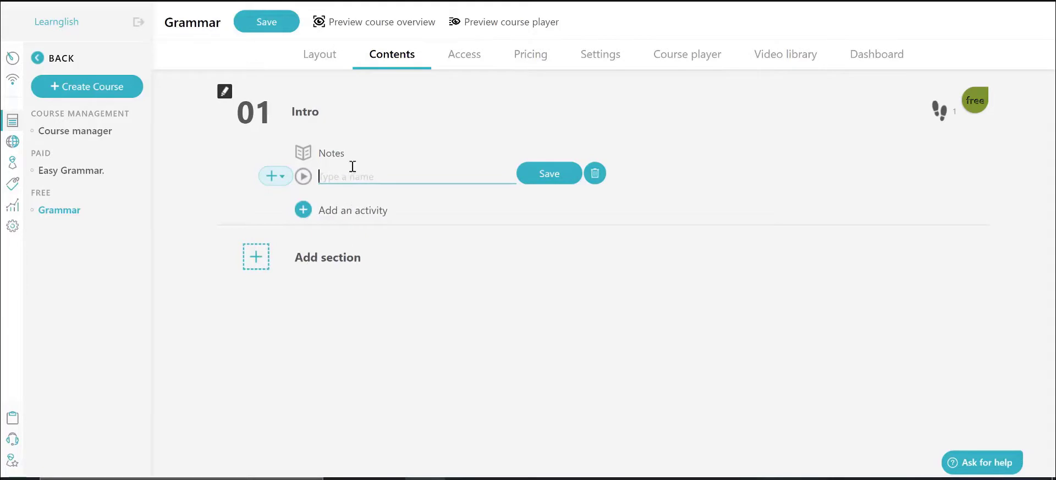
pyautogui.write('Spoken English')
pyautogui.click(545, 178)
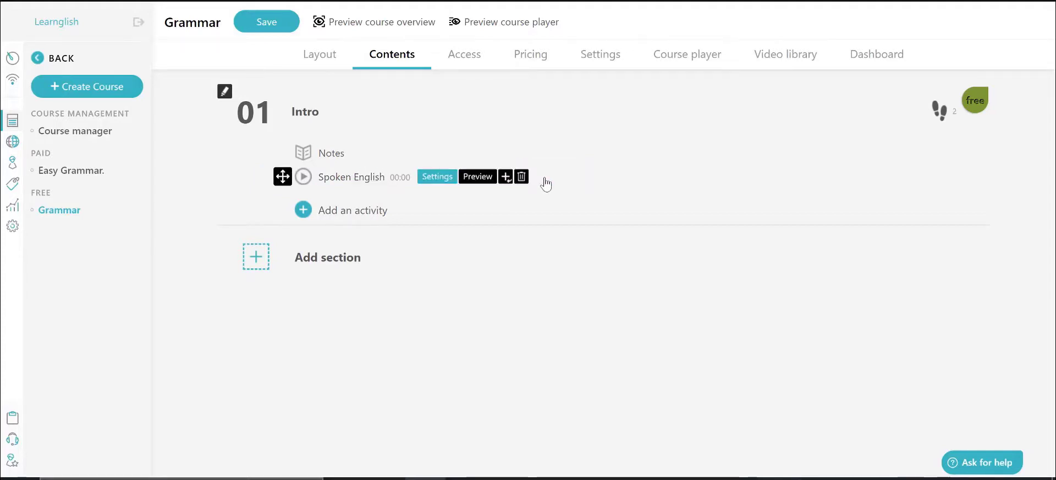
# Set the Spoken English activity's source to all school videos, choose the "How to Answer 'Tell Me ..." video from Easy Grammar, and save.
pyautogui.click(443, 177)
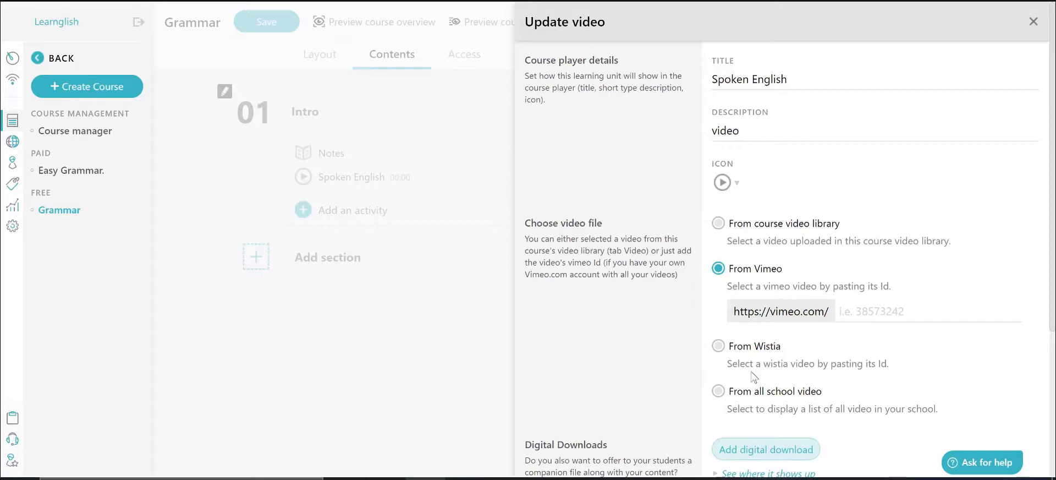
pyautogui.click(718, 392)
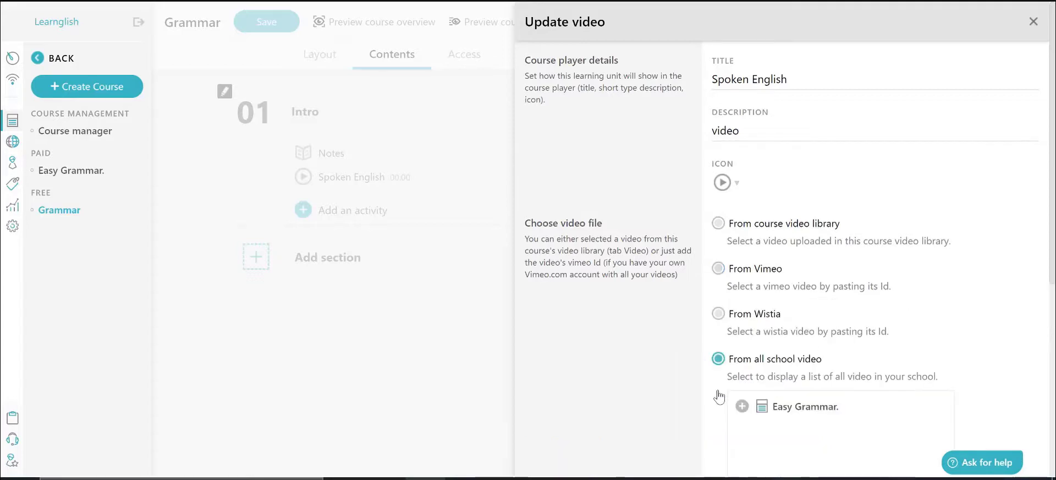
pyautogui.click(742, 407)
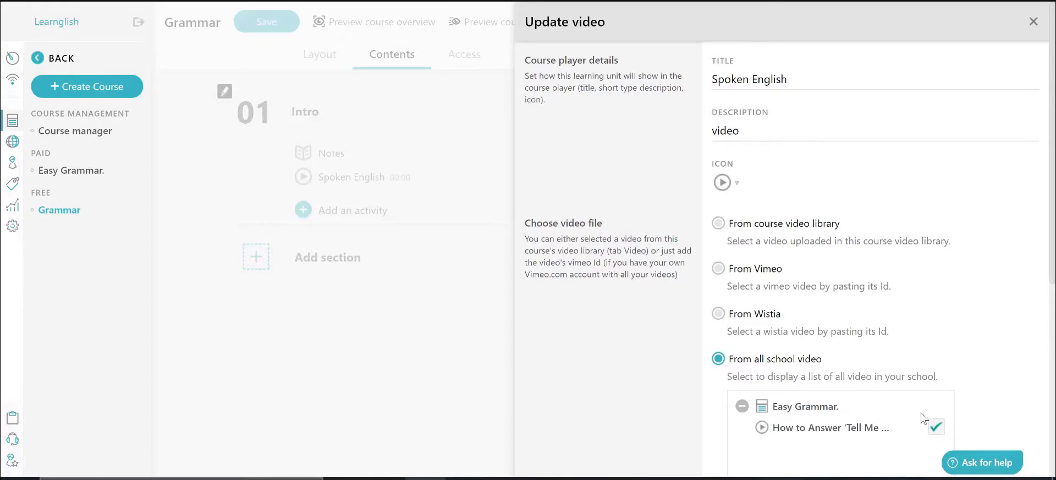
pyautogui.scroll(-5, 865, 412)
pyautogui.click(743, 464)
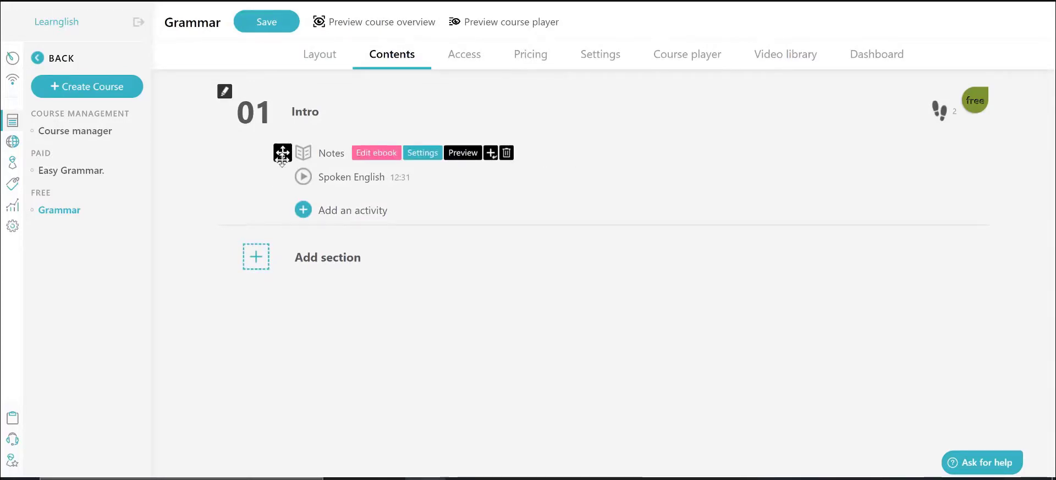
# Open the Grammar course's page layout and save the course.
pyautogui.moveTo(234, 102)
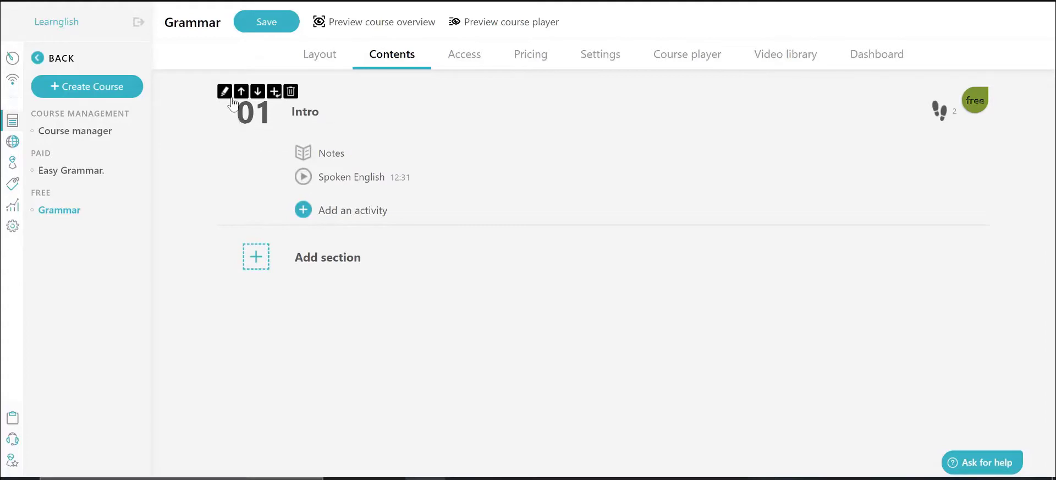
pyautogui.click(321, 57)
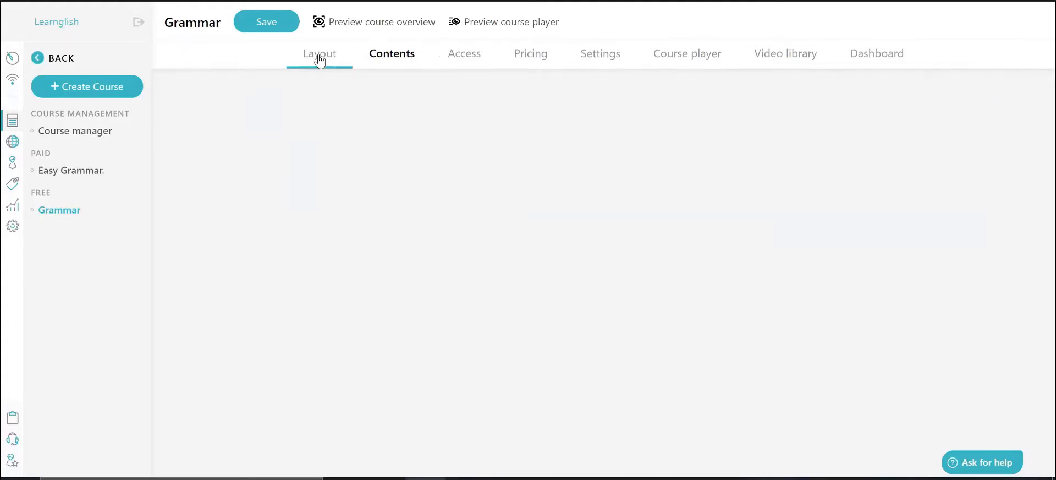
pyautogui.moveTo(347, 197)
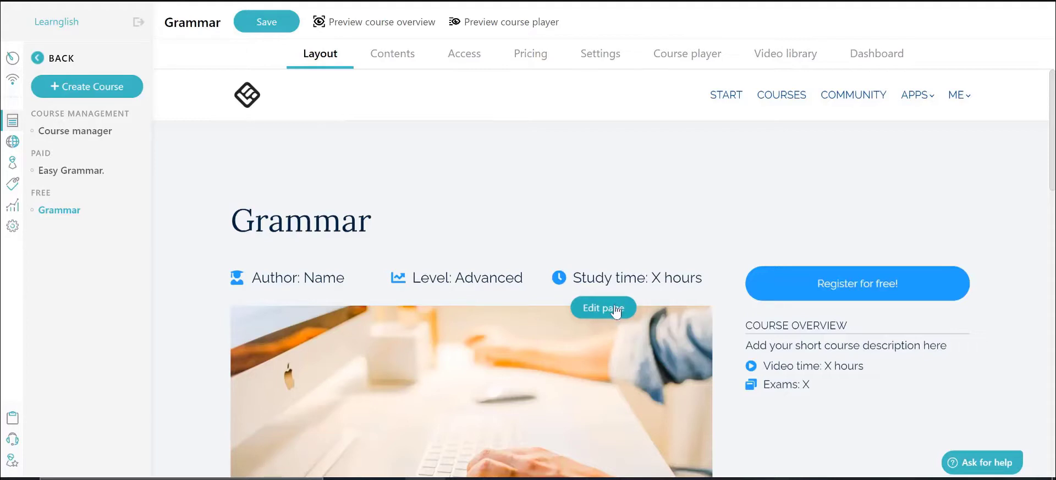
pyautogui.click(260, 24)
pyautogui.moveTo(392, 133)
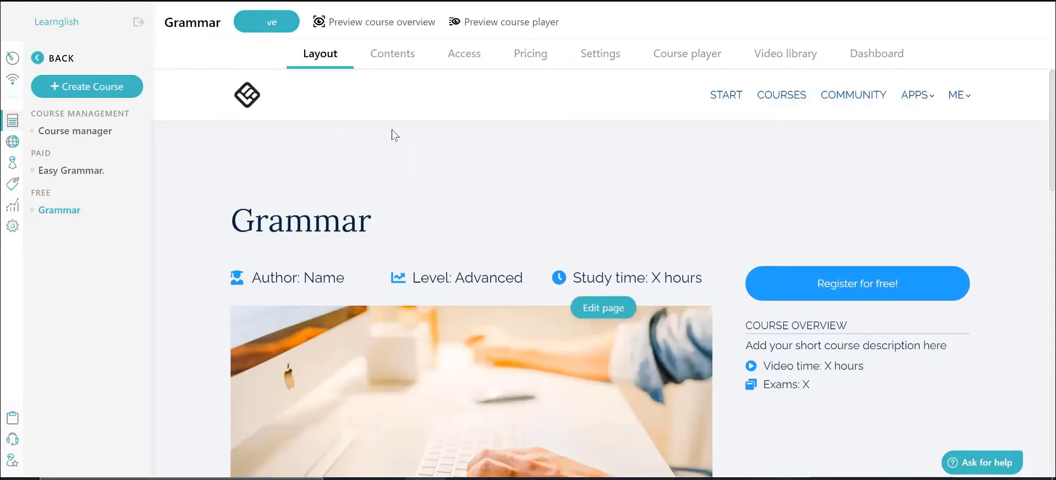